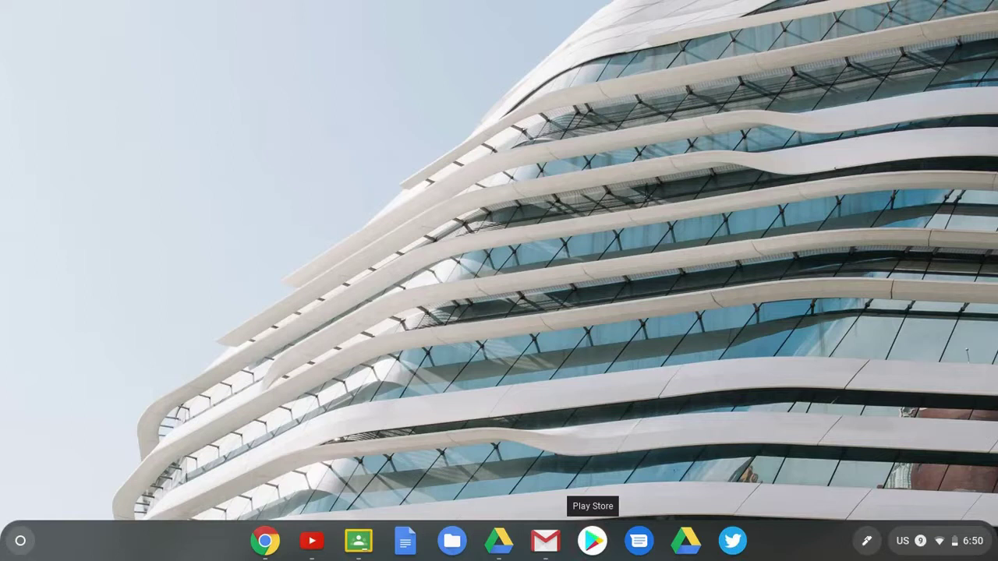
# Open the Play Store and search it for "classroom".
pyautogui.click(592, 541)
pyautogui.click(592, 541)
pyautogui.click(591, 541)
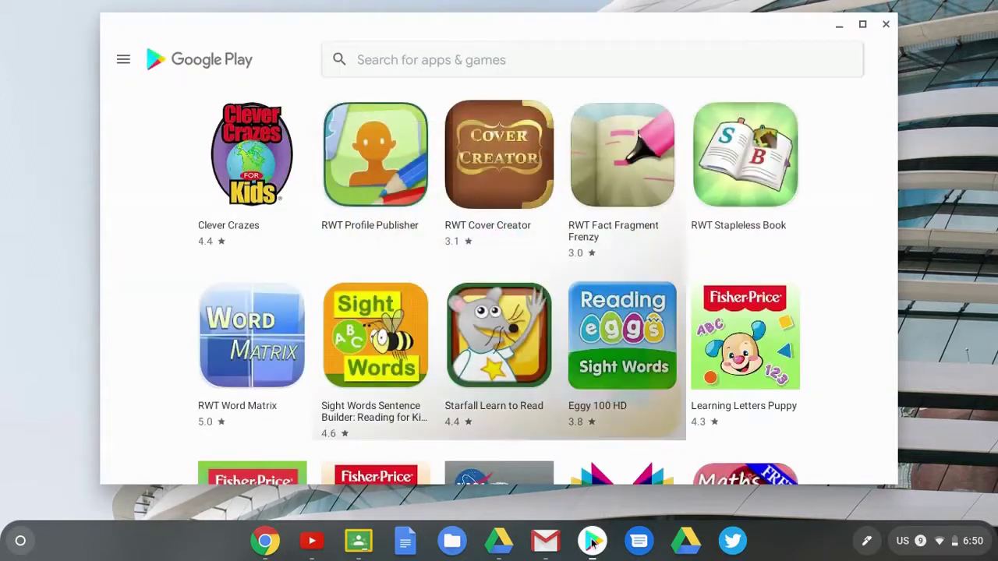
pyautogui.click(403, 69)
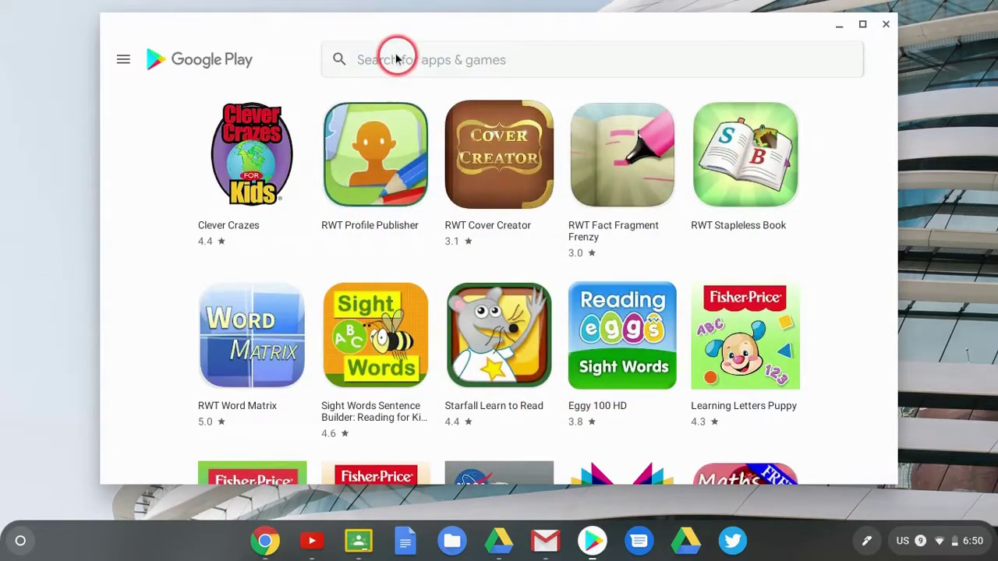
pyautogui.write('classroom')
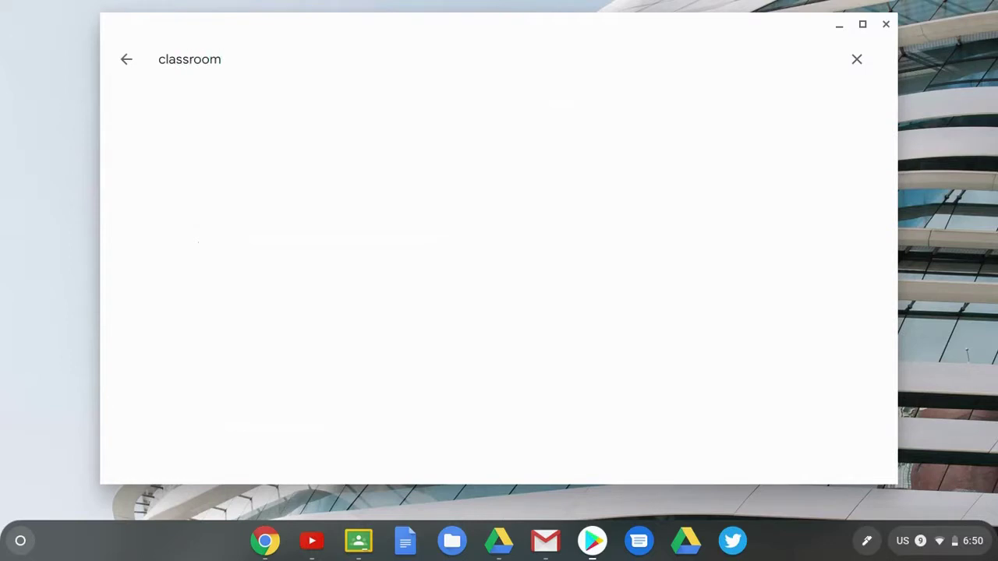
pyautogui.click(392, 51)
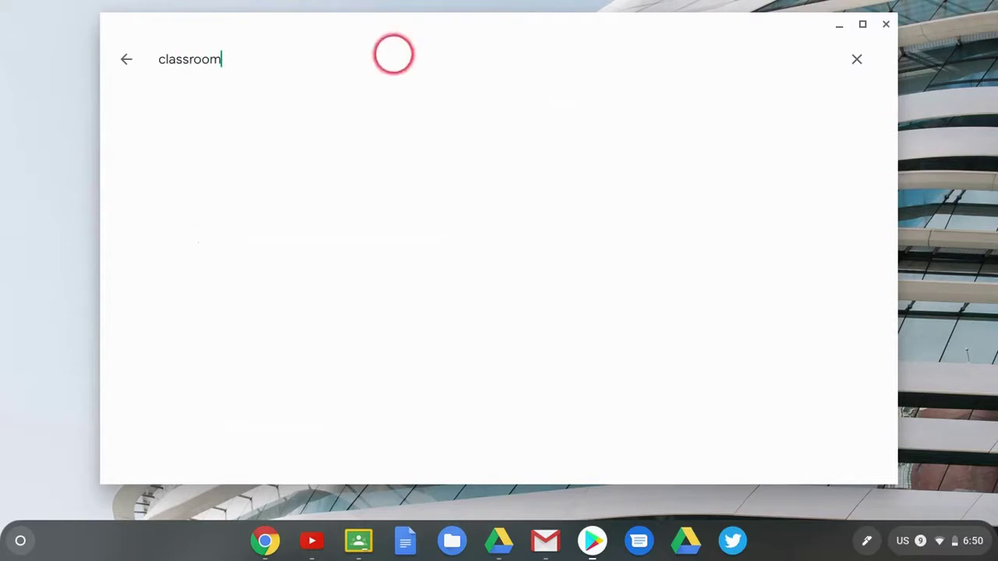
pyautogui.press('Return')
# Install the Google Classroom app and open it.
pyautogui.click(791, 141)
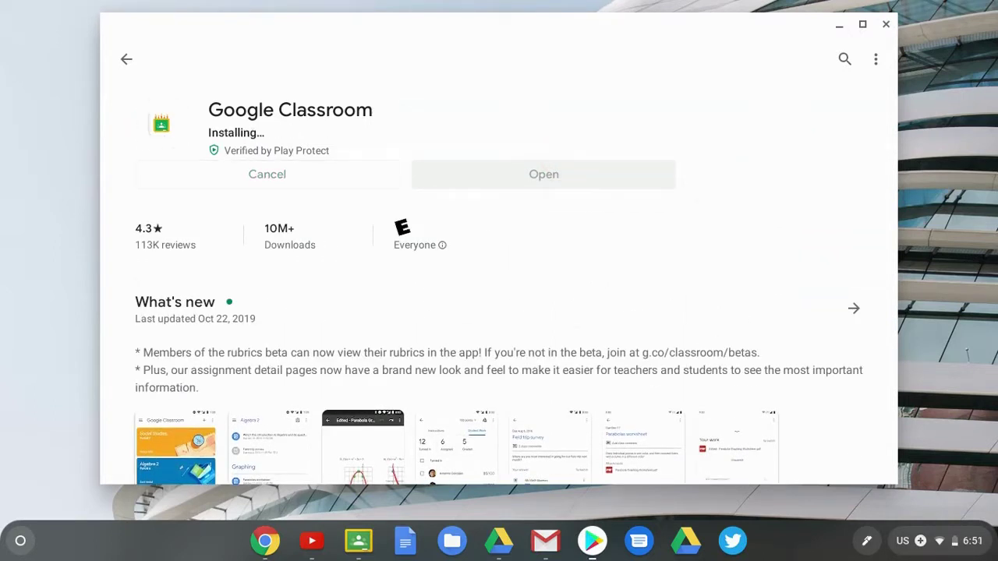
pyautogui.click(552, 167)
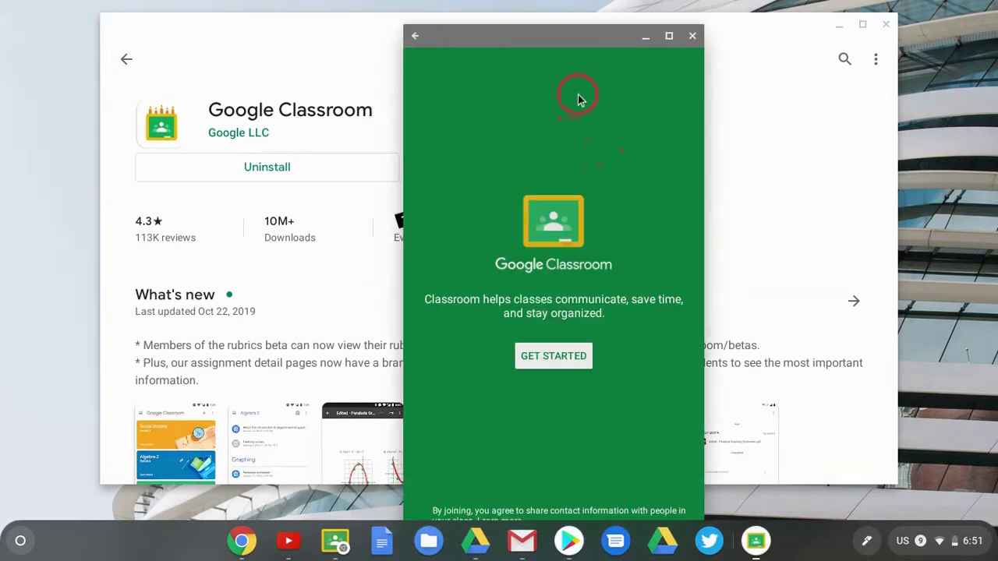
pyautogui.moveTo(570, 49); pyautogui.dragTo(541, 34)
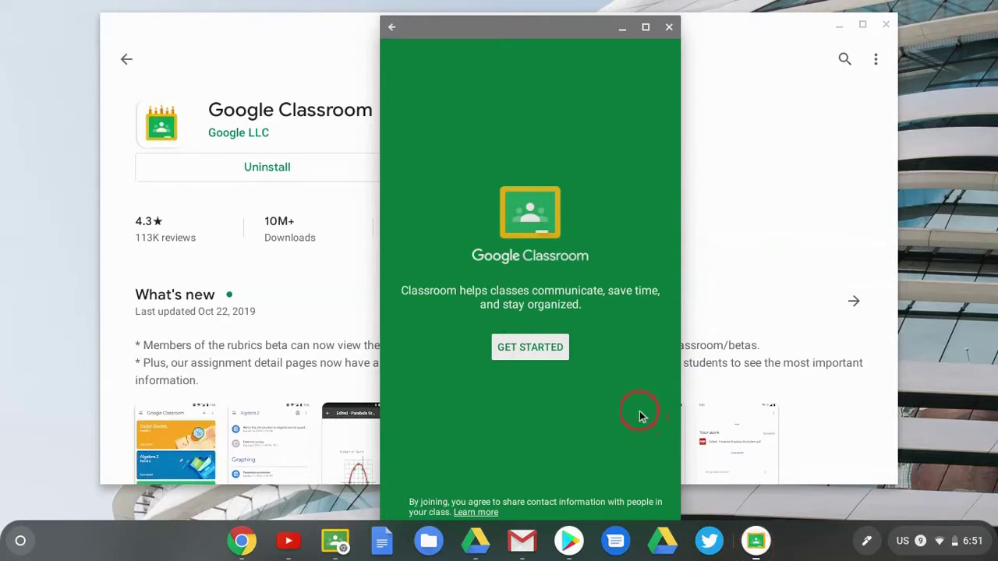
# Get started in Google Classroom with the existing school account and maximize the app window.
pyautogui.click(555, 354)
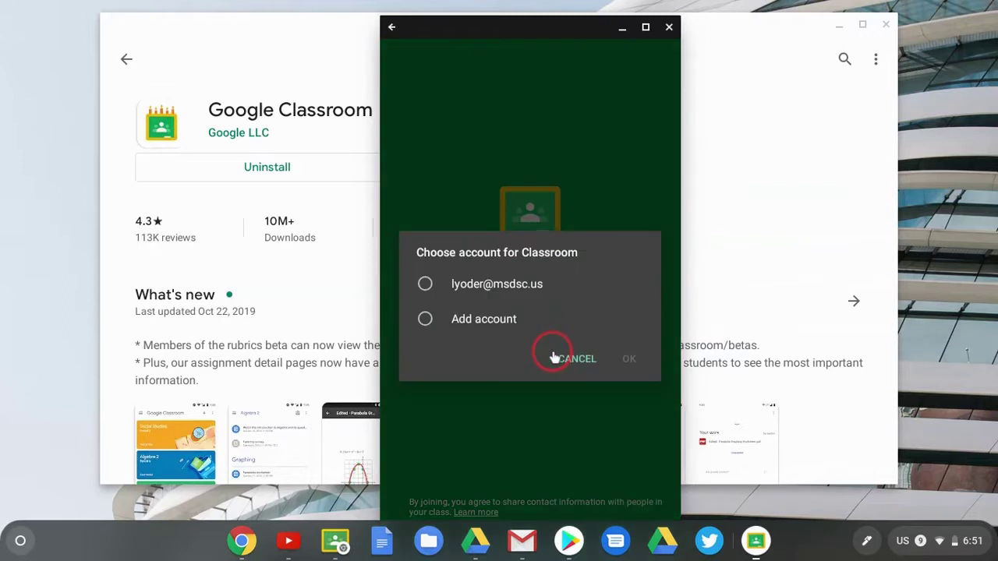
pyautogui.click(524, 288)
pyautogui.click(629, 358)
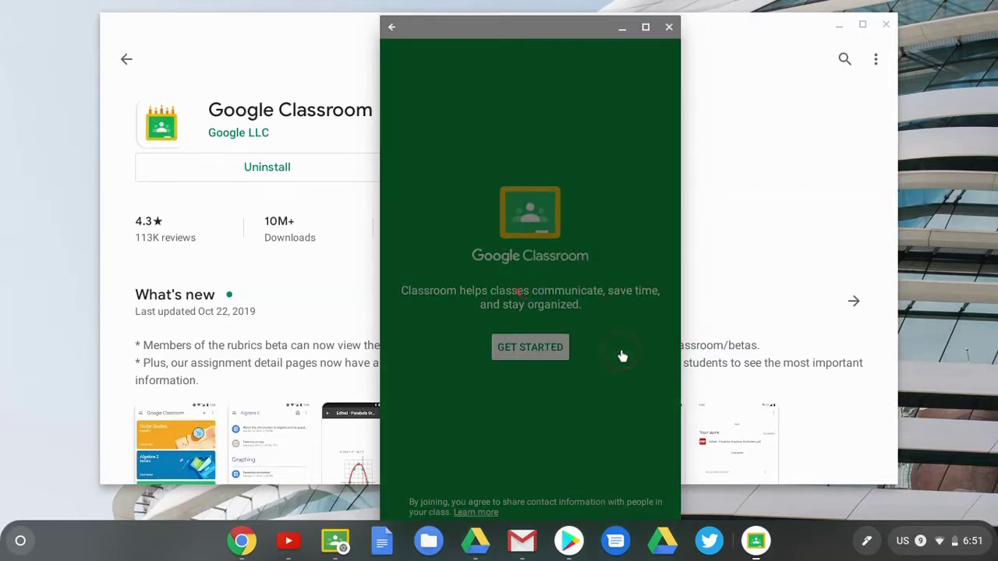
pyautogui.click(622, 353)
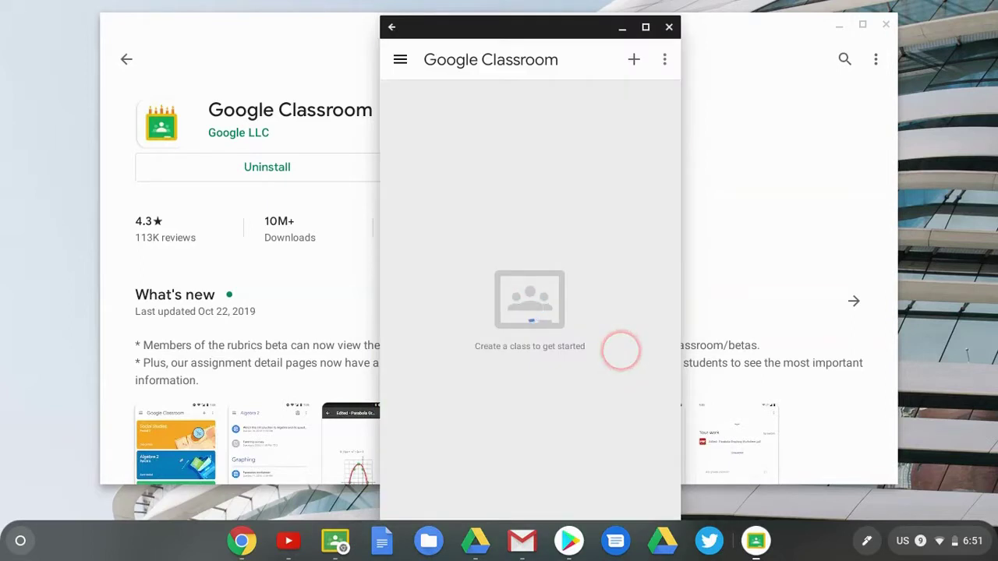
pyautogui.click(646, 29)
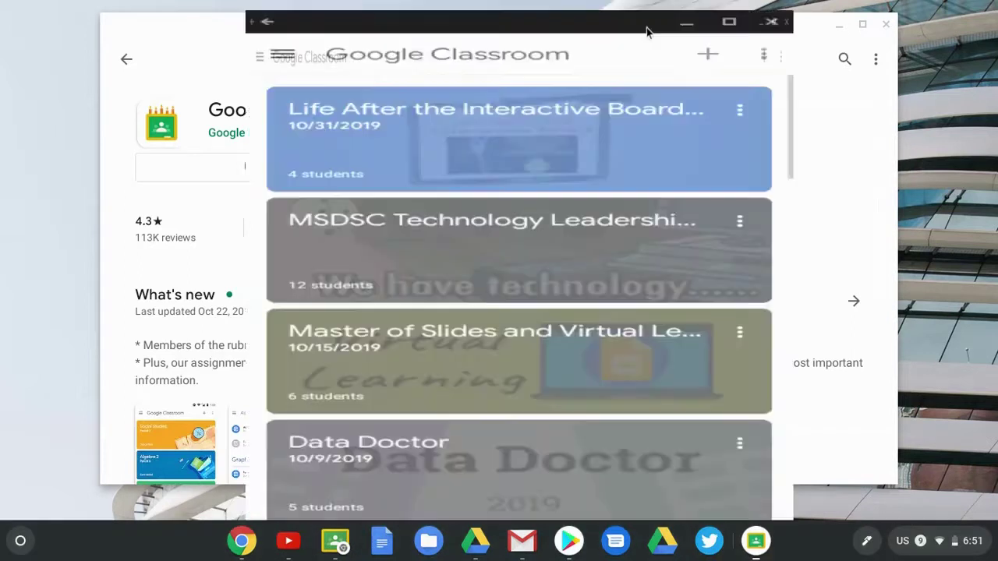
pyautogui.click(400, 127)
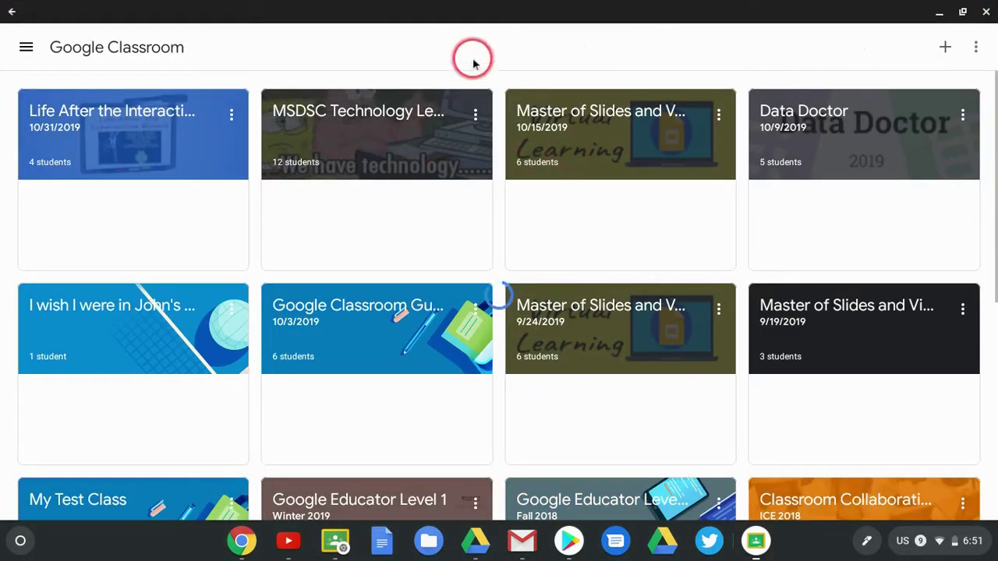
# Open My Test Class and go to the student work of the classwork item titled "Assignment", posted at 8:27 AM.
pyautogui.scroll(-4, 589, 273)
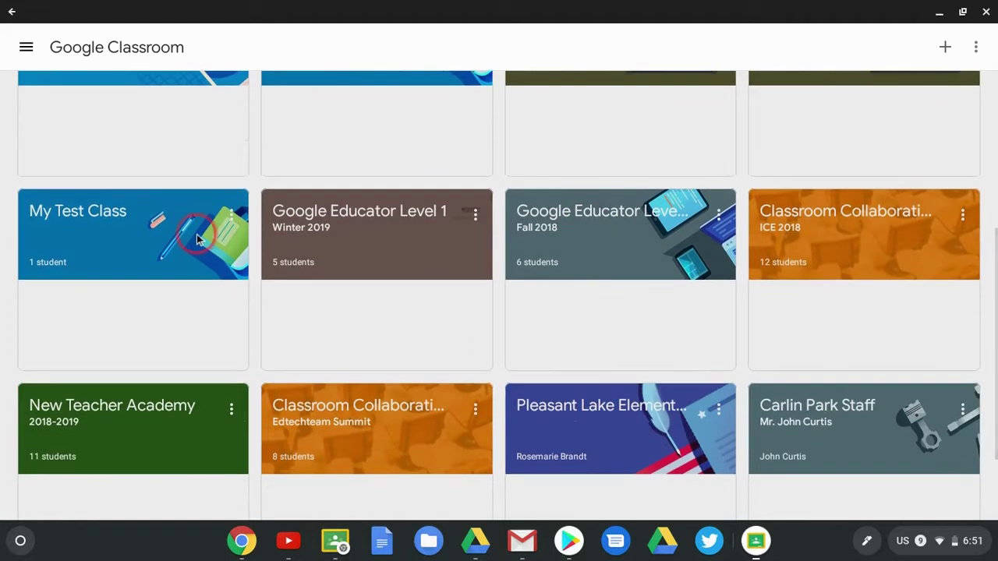
pyautogui.click(89, 210)
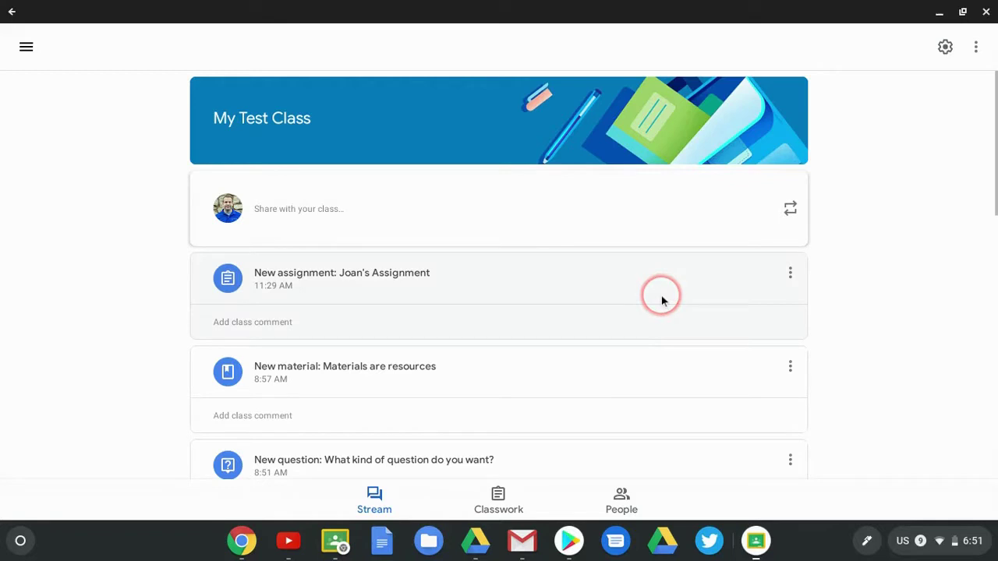
pyautogui.click(511, 498)
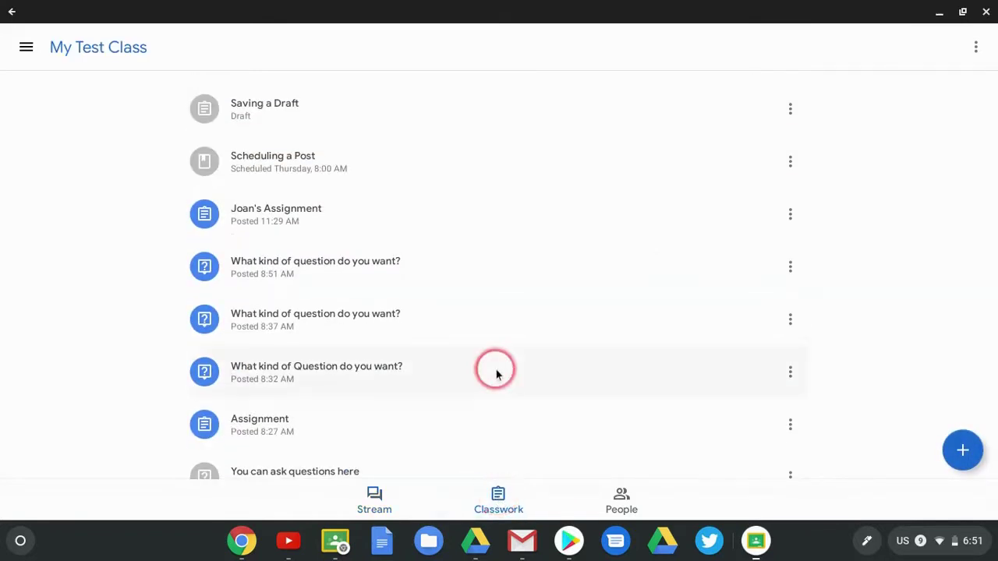
pyautogui.scroll(-5, 495, 371)
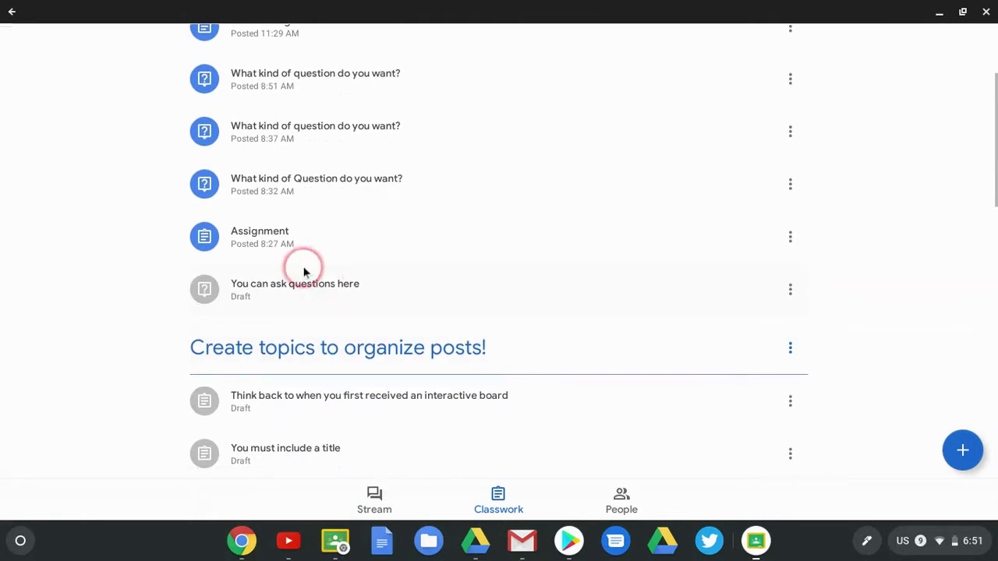
pyautogui.click(282, 248)
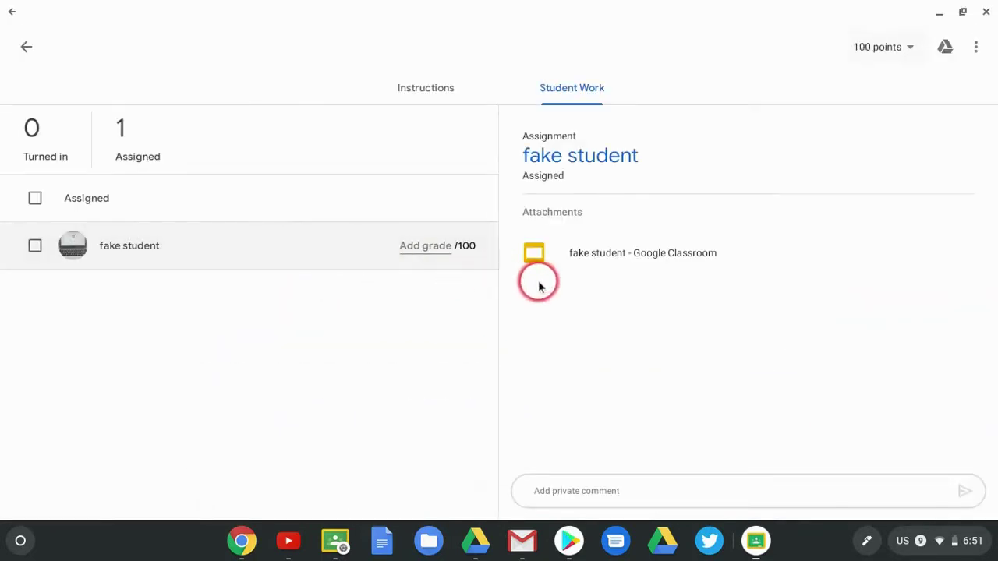
# Open the fake student's attached Google Classroom presentation and start annotating its first slide.
pyautogui.click(593, 259)
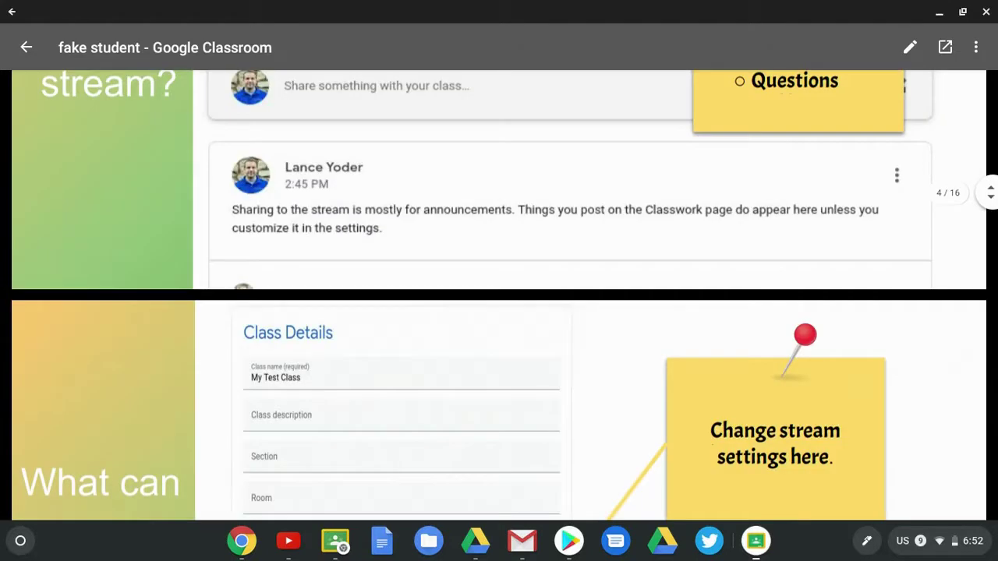
pyautogui.scroll(15, 499, 295)
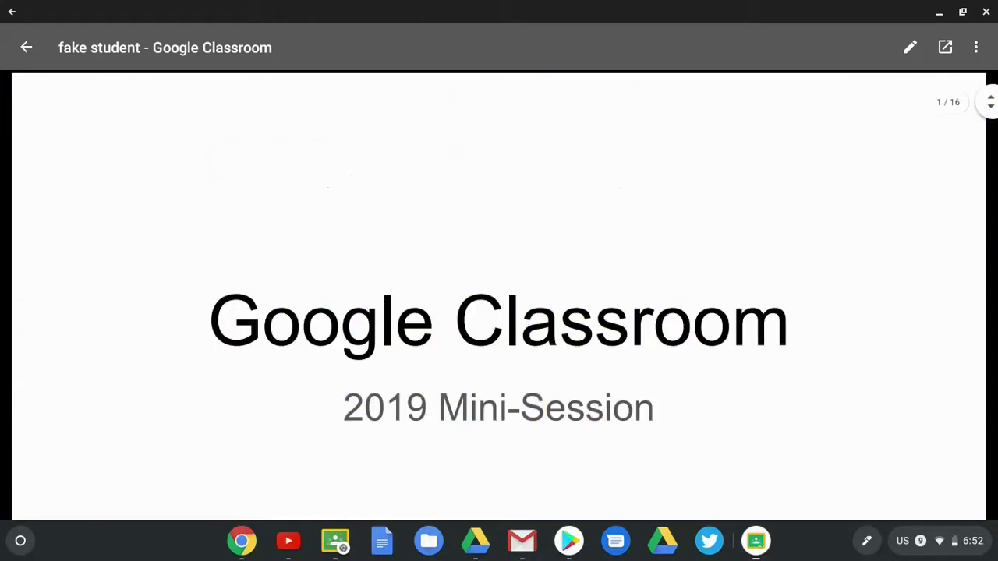
pyautogui.scroll(-5, 499, 297)
pyautogui.scroll(-8, 499, 297)
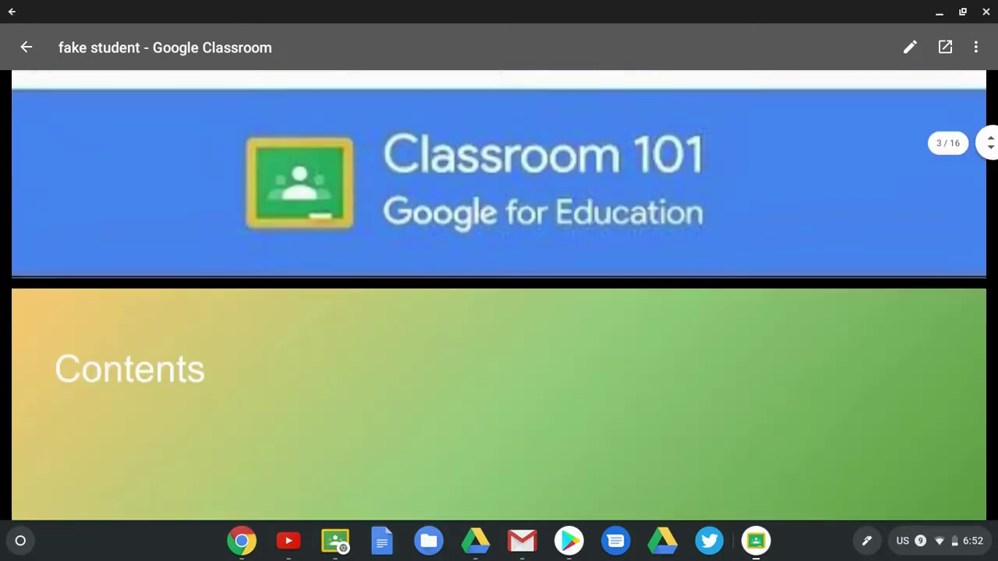
pyautogui.press('Home')
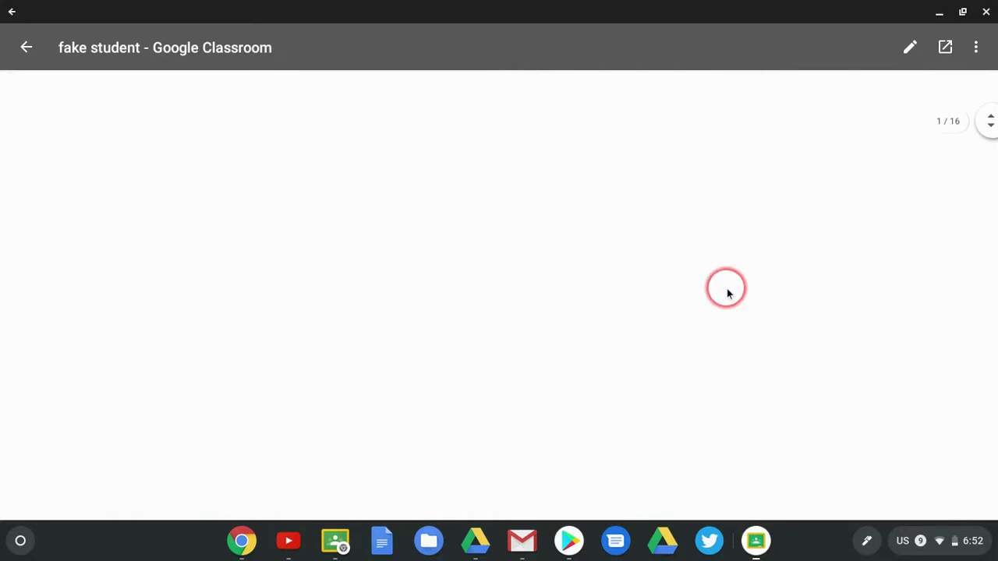
pyautogui.scroll(3, 722, 158)
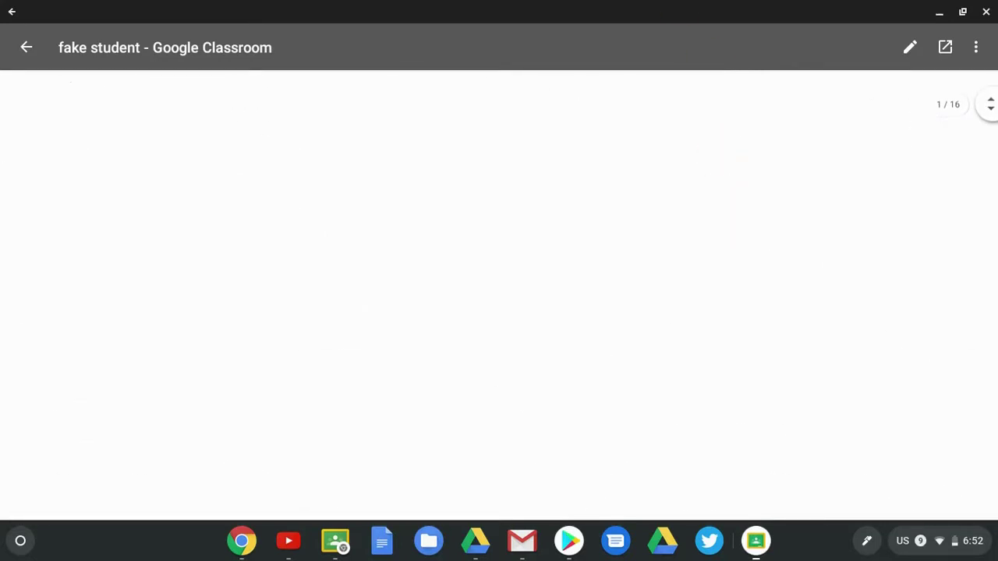
pyautogui.click(910, 48)
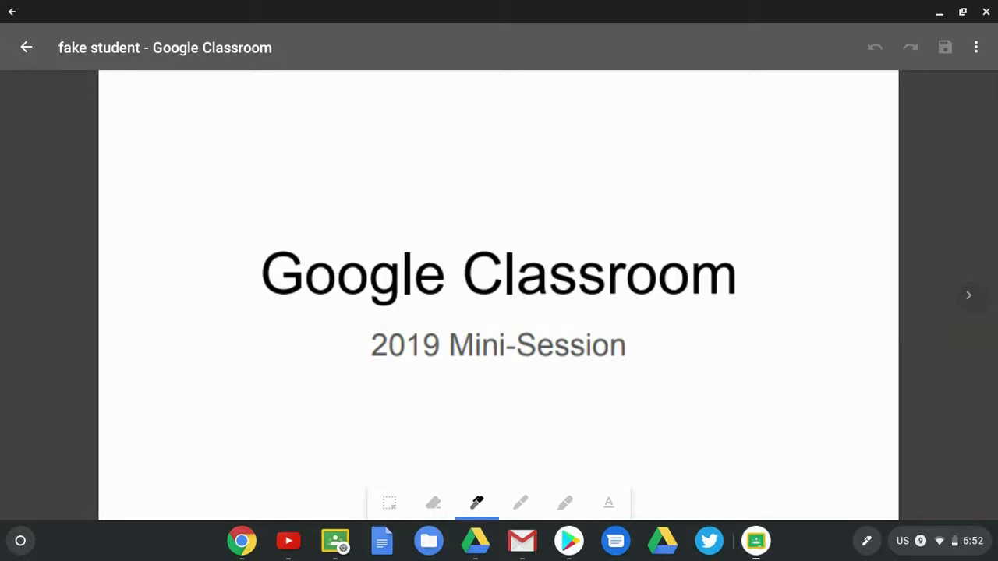
# Draw a black arrow pointing up at "Classroom" and circle "Mini-Session" in green.
pyautogui.moveTo(702, 415)
pyautogui.mouseDown()
pyautogui.moveTo(679, 345)
pyautogui.moveTo(666, 374)
pyautogui.mouseUp()
pyautogui.moveTo(669, 320); pyautogui.dragTo(702, 361)
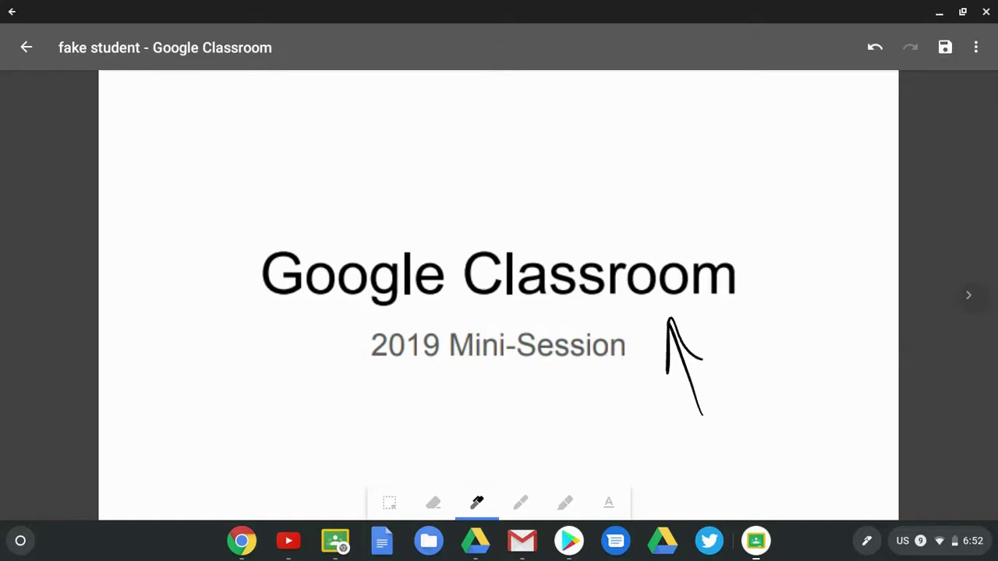
pyautogui.click(477, 503)
pyautogui.click(483, 465)
pyautogui.moveTo(586, 310)
pyautogui.mouseDown()
pyautogui.moveTo(479, 306)
pyautogui.moveTo(652, 376)
pyautogui.moveTo(550, 320)
pyautogui.mouseUp()
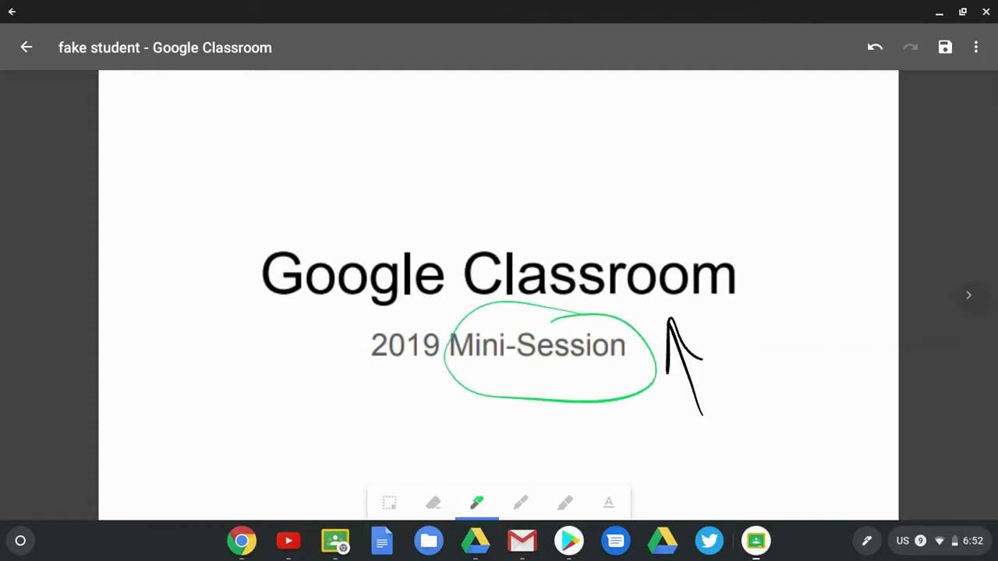
# Add a text note reading "feedback" below the arrow on the first slide.
pyautogui.click(608, 503)
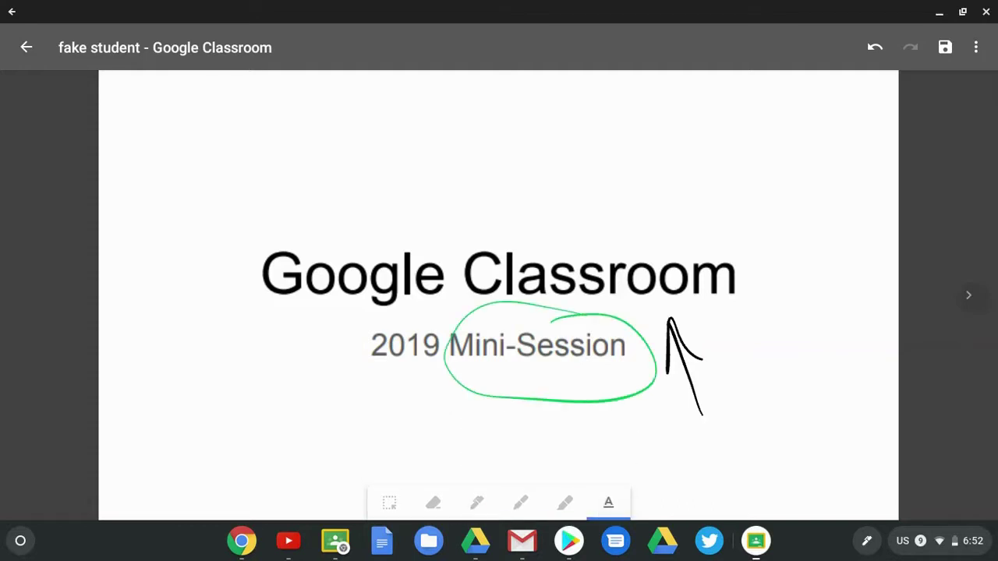
pyautogui.click(747, 469)
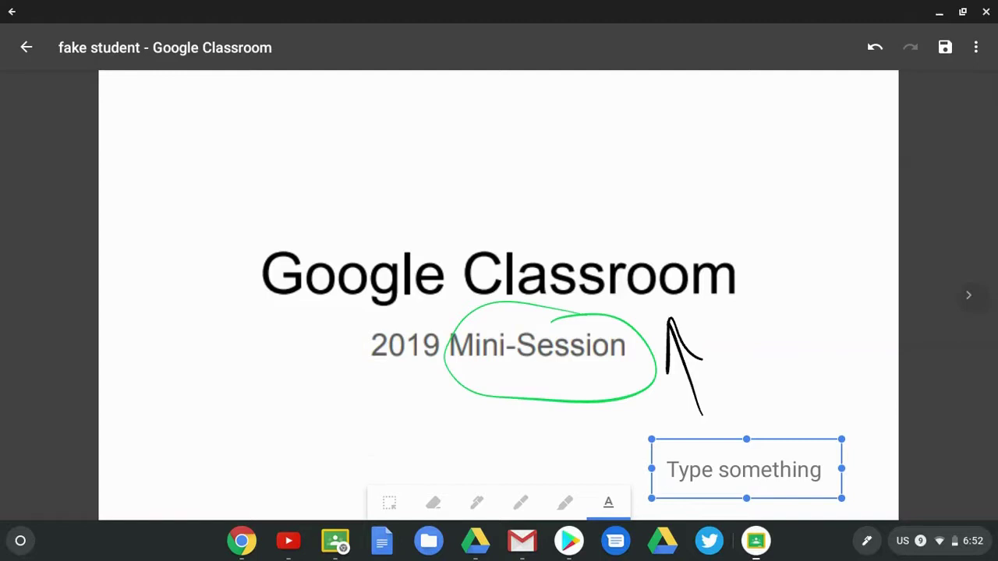
pyautogui.write('feedback')
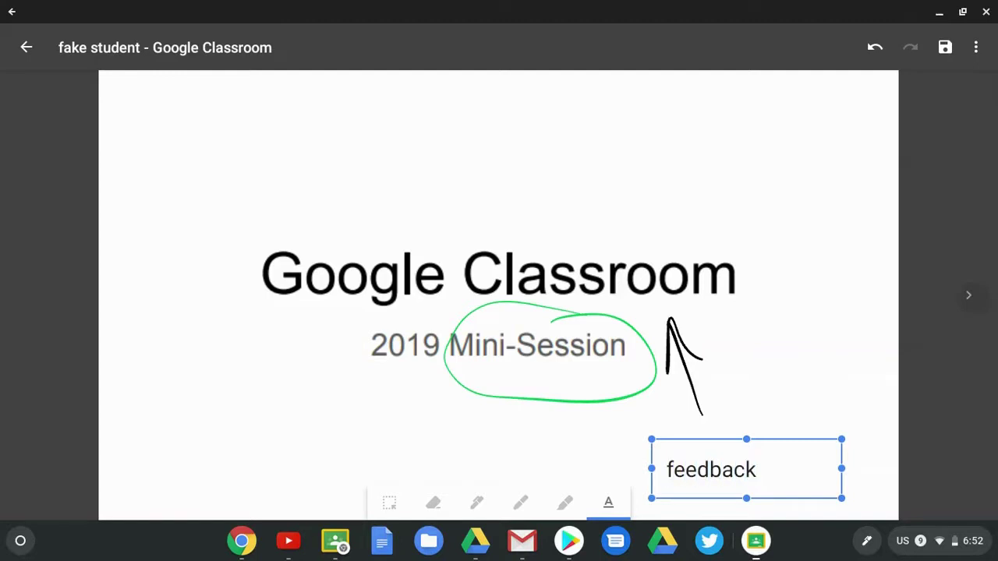
pyautogui.press('Escape')
# Move the "feedback" note above "Classroom" and slightly adjust the green circle and the black arrow.
pyautogui.click(389, 501)
pyautogui.moveTo(644, 432)
pyautogui.mouseDown()
pyautogui.moveTo(663, 461)
pyautogui.moveTo(791, 504)
pyautogui.mouseUp()
pyautogui.moveTo(761, 454); pyautogui.dragTo(718, 215)
pyautogui.moveTo(647, 317); pyautogui.dragTo(763, 445)
pyautogui.moveTo(573, 357); pyautogui.dragTo(580, 378)
pyautogui.moveTo(690, 410)
pyautogui.mouseDown()
pyautogui.moveTo(610, 374)
pyautogui.moveTo(706, 416)
pyautogui.mouseUp()
pyautogui.click(550, 441)
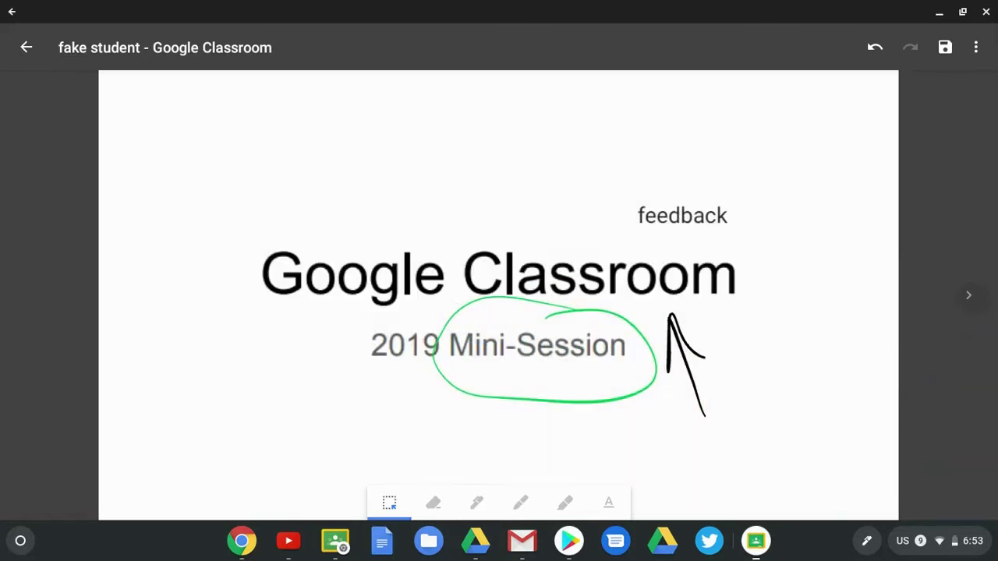
# Erase the black arrow and highlight the word "Classroom" in yellow.
pyautogui.click(432, 503)
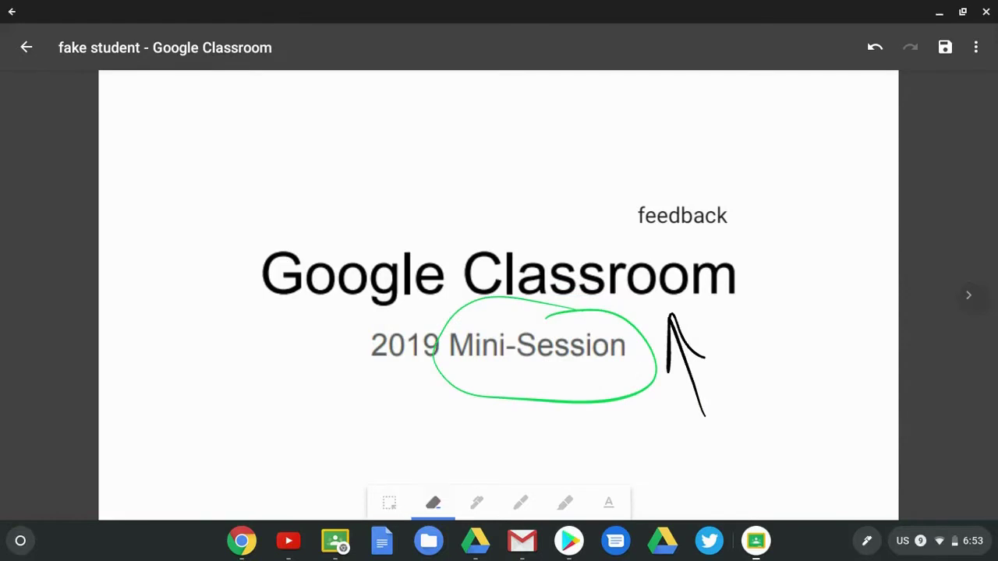
pyautogui.click(686, 365)
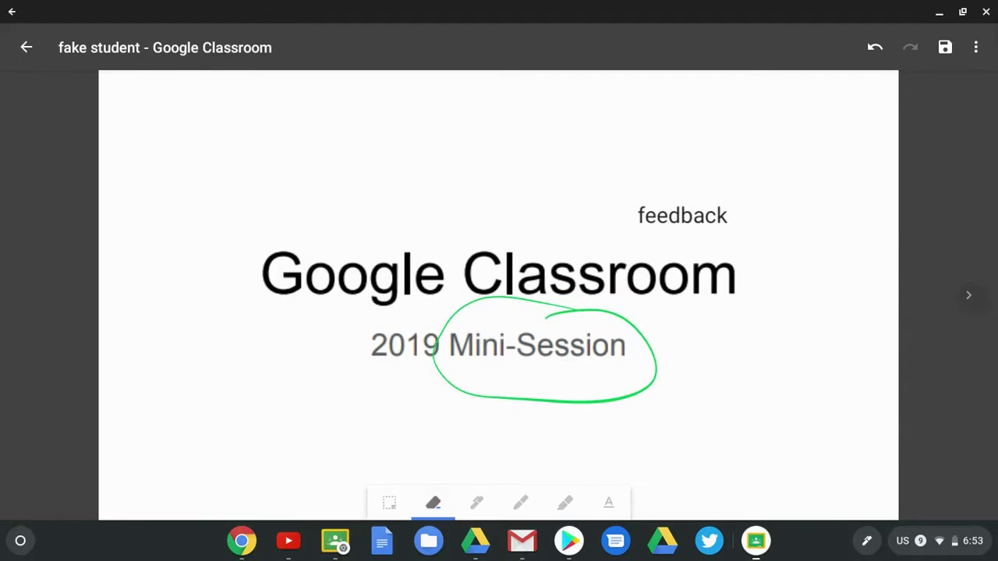
pyautogui.click(476, 503)
pyautogui.click(521, 503)
pyautogui.click(565, 503)
pyautogui.moveTo(466, 269); pyautogui.dragTo(729, 270)
# Look at the colour and thickness options of the highlighter and the marker.
pyautogui.click(565, 503)
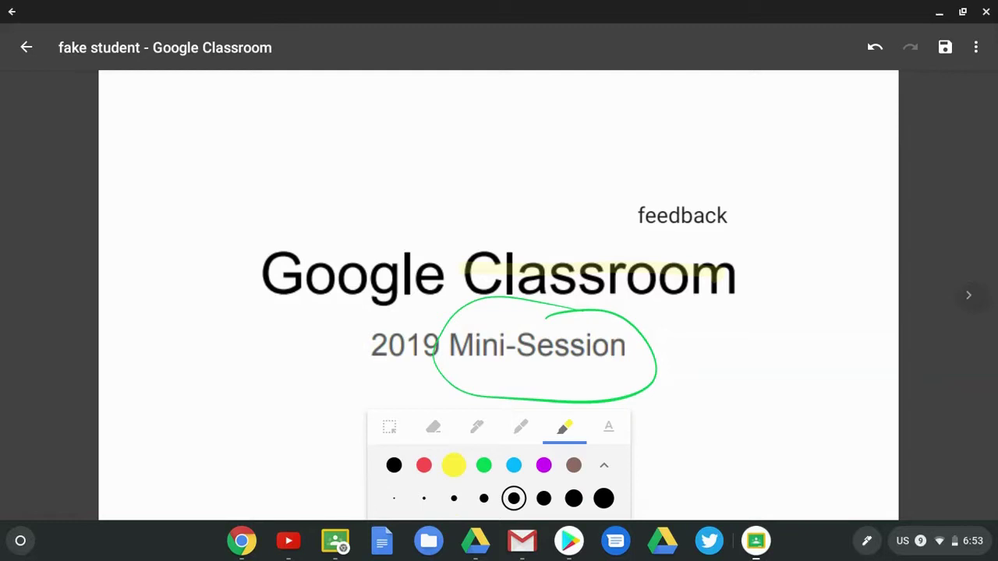
pyautogui.click(520, 427)
pyautogui.click(520, 503)
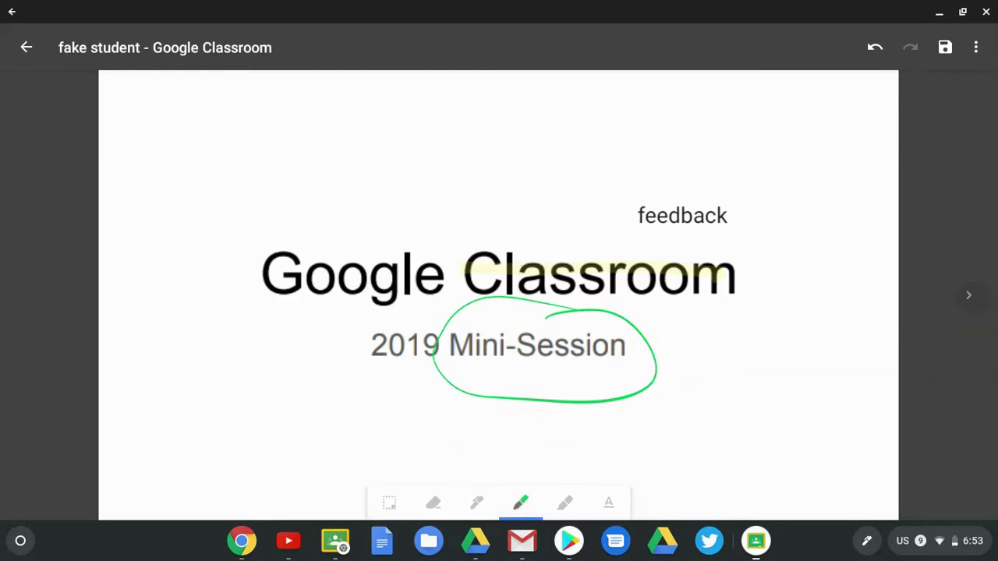
# On the fourth slide, handwrite "great idea!" in green pen and draw a green arrow pointing at the Classwork list.
pyautogui.click(969, 295)
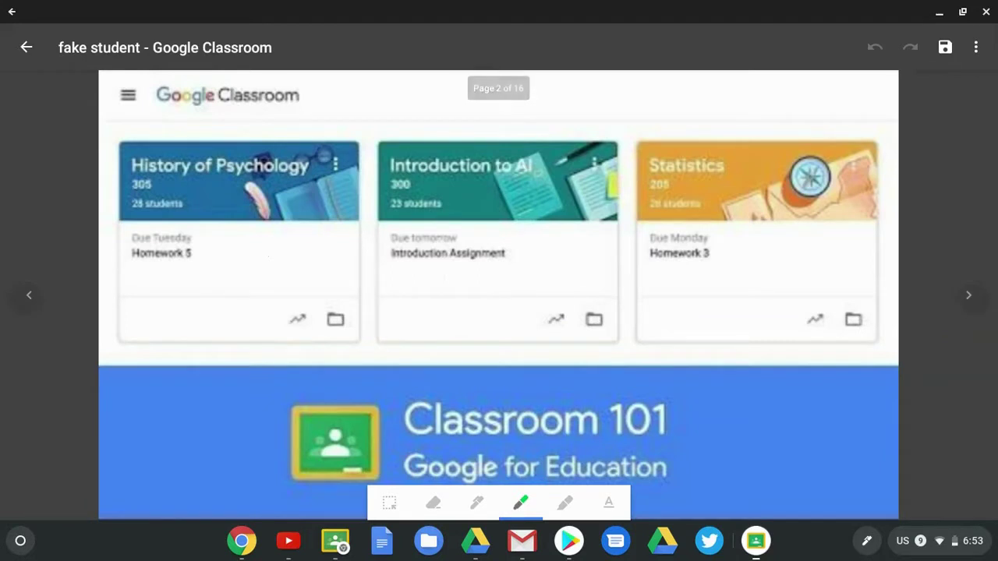
pyautogui.press('Right')
pyautogui.press('Right')
pyautogui.click(565, 503)
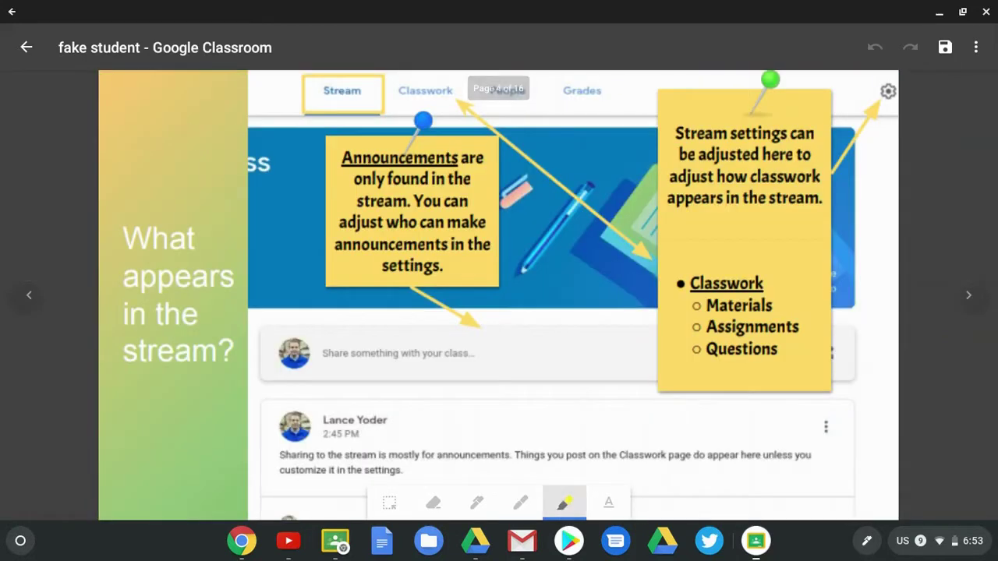
pyautogui.click(478, 503)
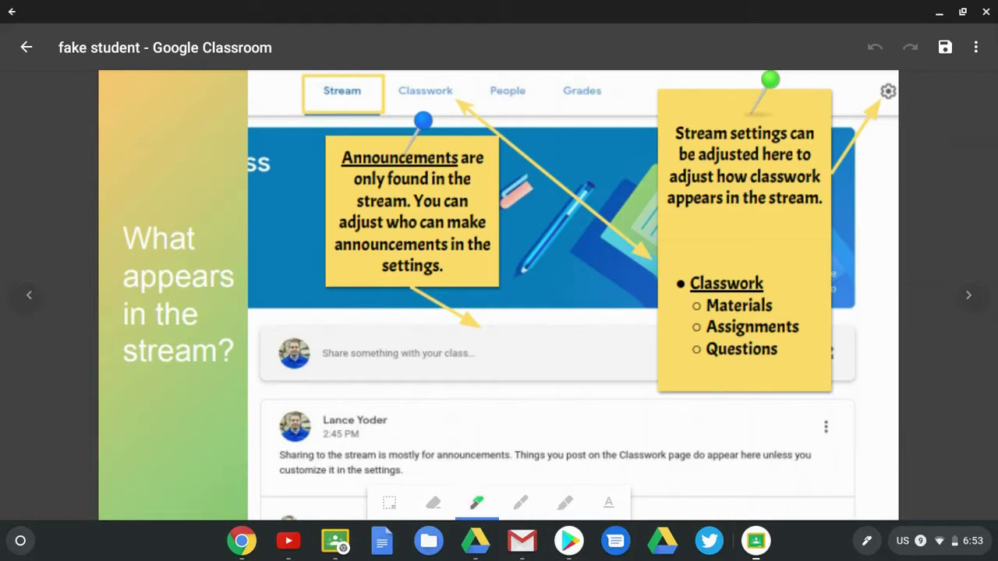
pyautogui.moveTo(449, 357)
pyautogui.mouseDown()
pyautogui.moveTo(468, 375)
pyautogui.moveTo(499, 336)
pyautogui.moveTo(550, 310)
pyautogui.moveTo(575, 279)
pyautogui.mouseUp()
pyautogui.moveTo(499, 386)
pyautogui.mouseDown()
pyautogui.moveTo(561, 347)
pyautogui.moveTo(581, 308)
pyautogui.mouseUp()
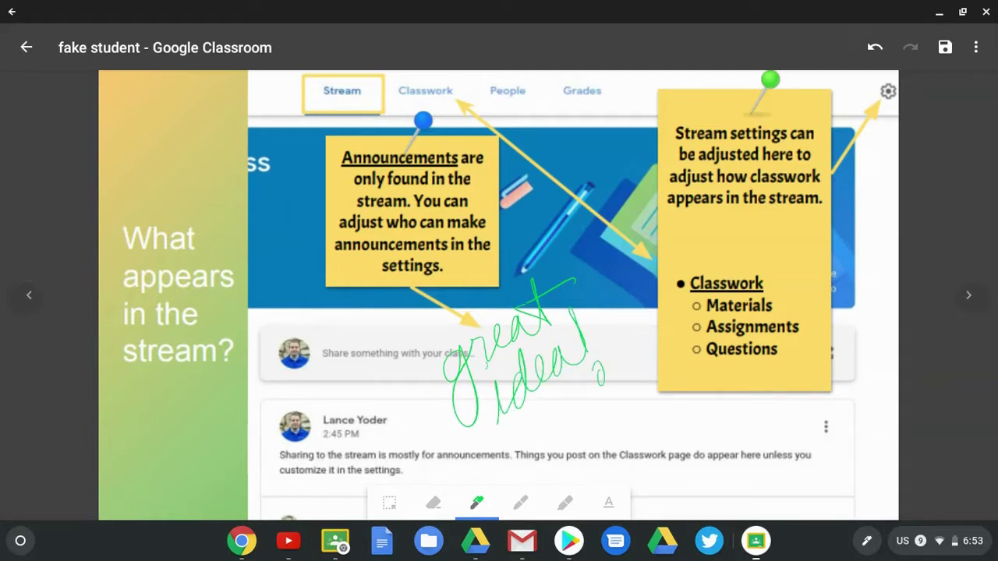
pyautogui.moveTo(588, 435)
pyautogui.mouseDown()
pyautogui.moveTo(666, 332)
pyautogui.moveTo(660, 424)
pyautogui.mouseUp()
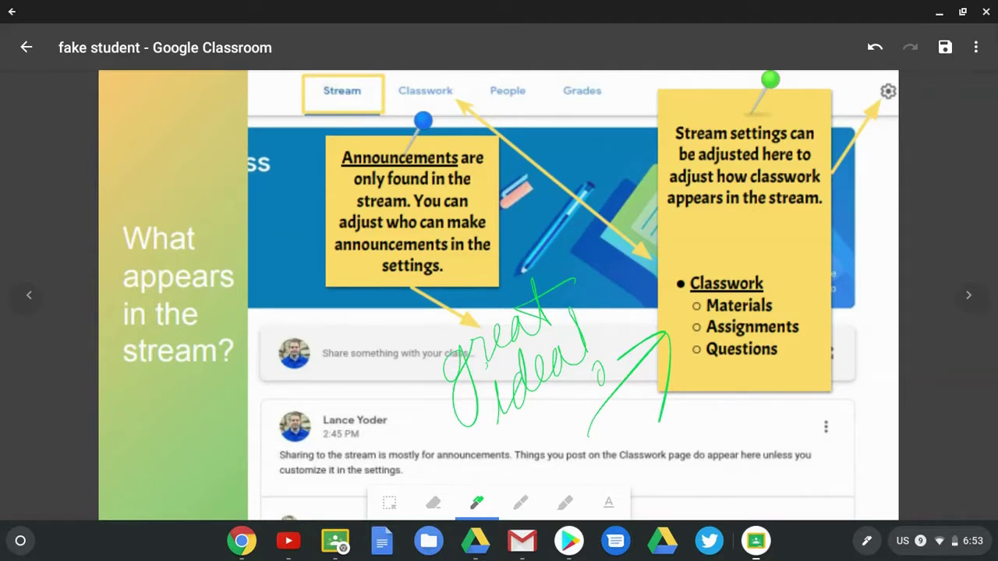
# Save the slide annotations and open the edited PDF copy from the student's attachments.
pyautogui.click(945, 47)
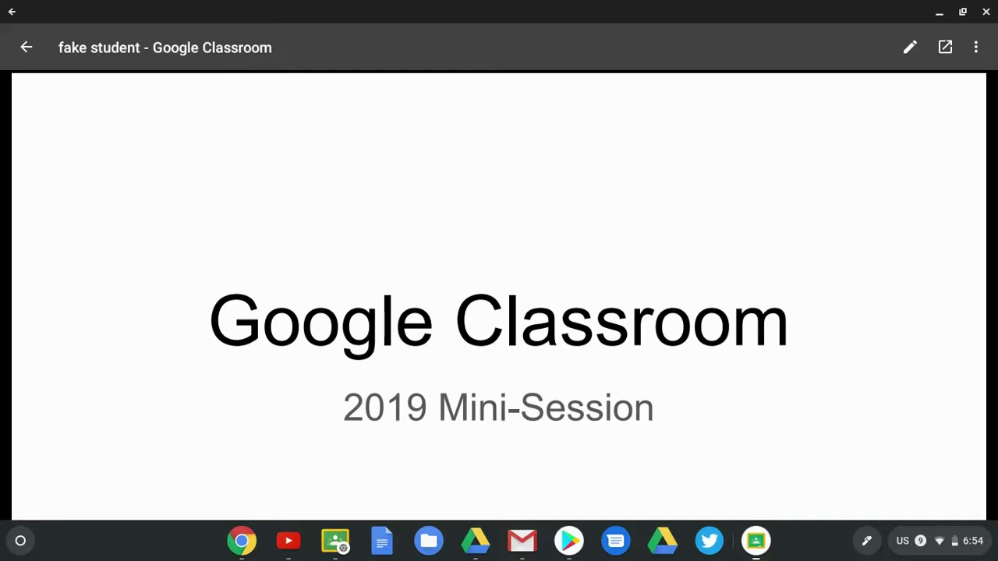
pyautogui.press('Escape')
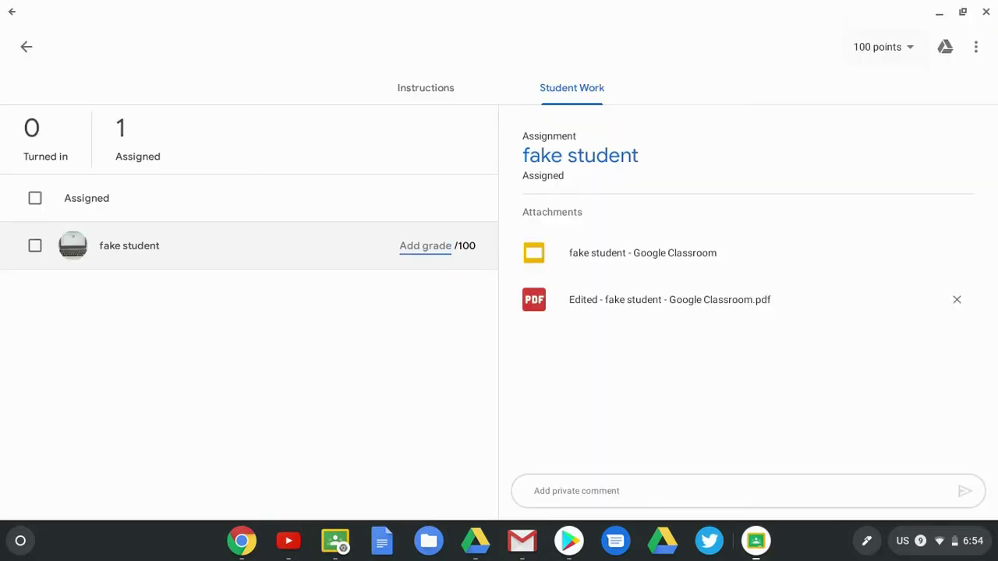
pyautogui.click(670, 300)
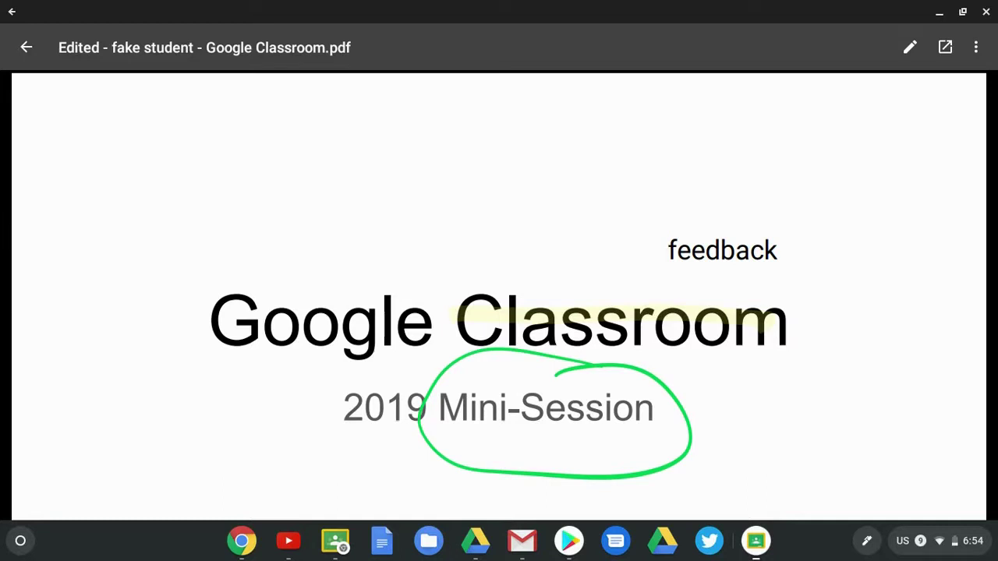
# Draw a green upward arrow beside the circled "Mini-Session" on the edited PDF's first page and save it.
pyautogui.click(910, 47)
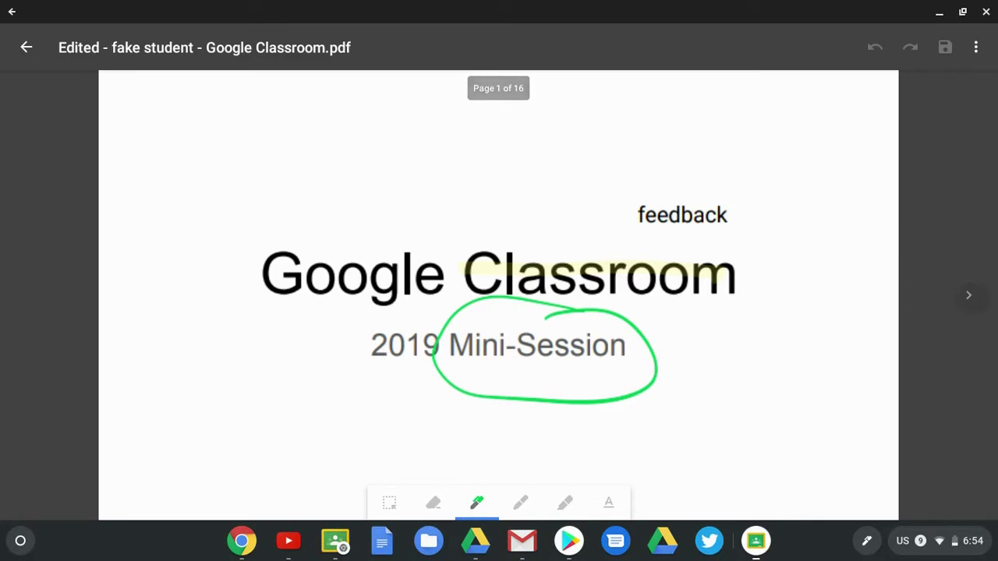
pyautogui.moveTo(672, 374); pyautogui.dragTo(705, 434)
pyautogui.moveTo(692, 349); pyautogui.dragTo(722, 387)
pyautogui.click(945, 47)
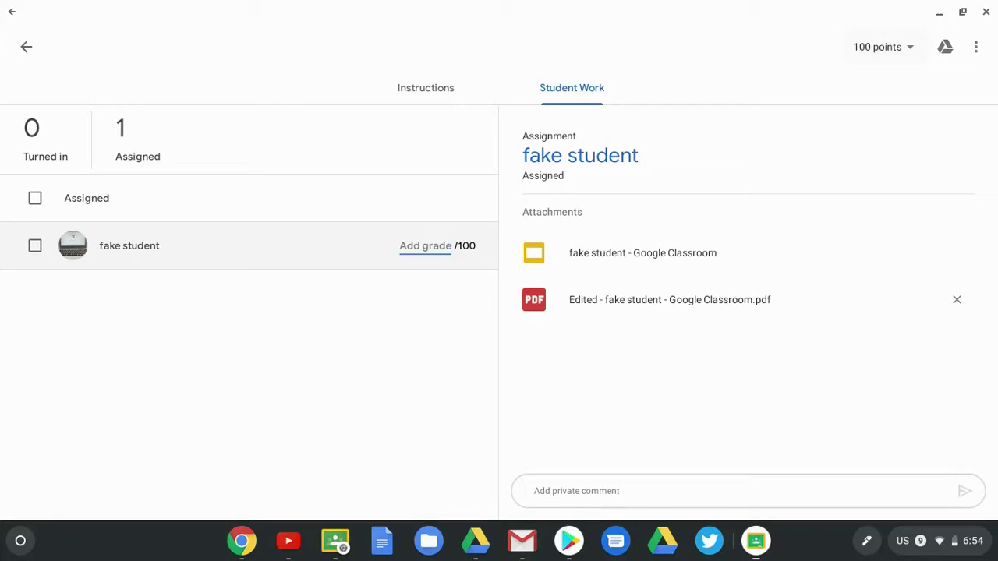
# Review the edited PDF and the original slides attachment, then go back to the class's Classwork list.
pyautogui.click(670, 300)
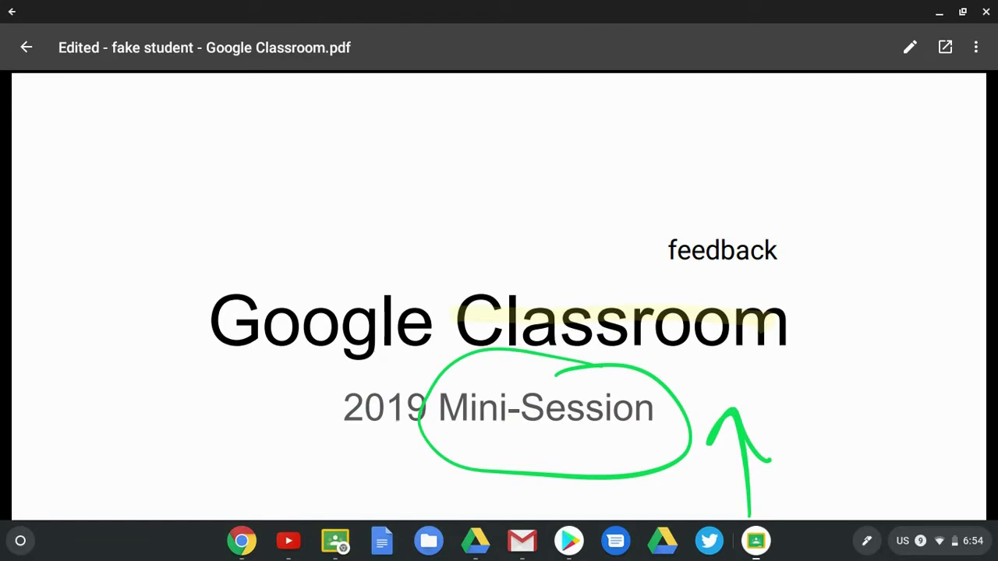
pyautogui.click(26, 47)
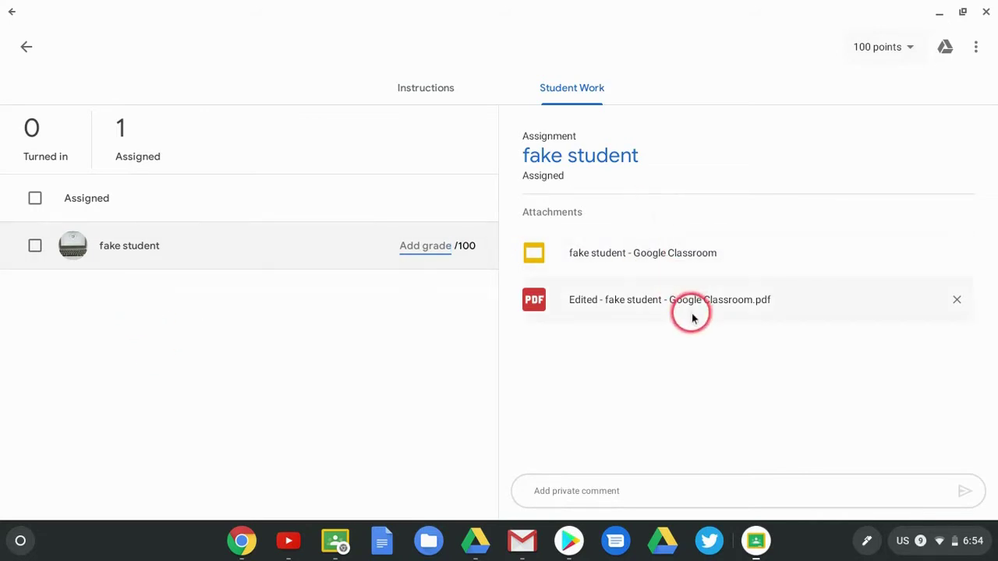
pyautogui.click(688, 260)
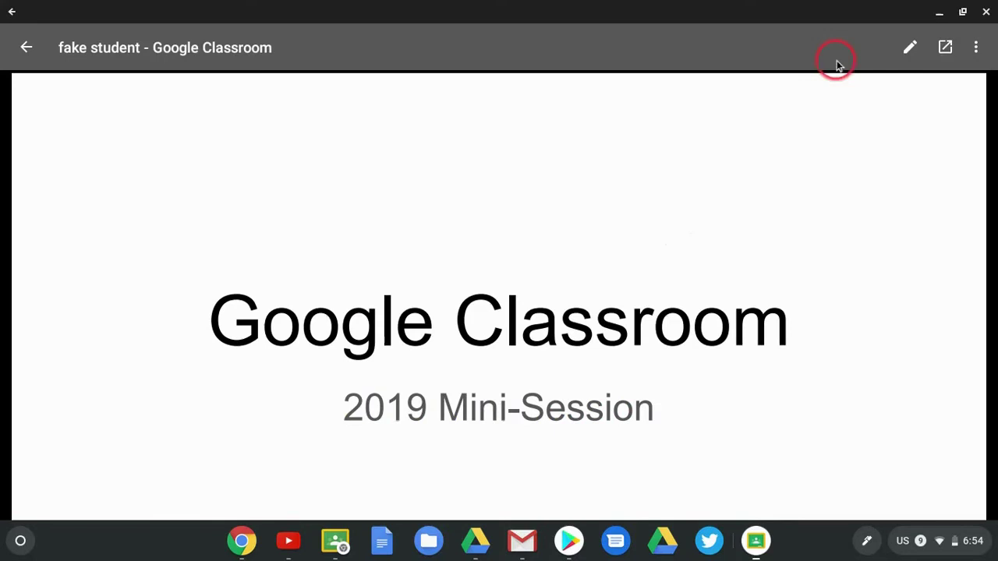
pyautogui.click(25, 46)
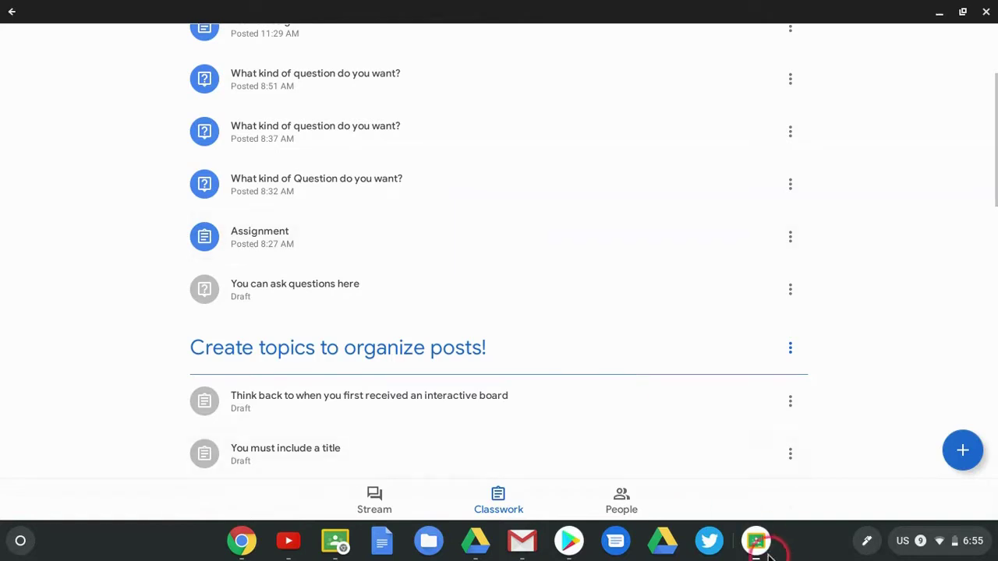
pyautogui.click(755, 546)
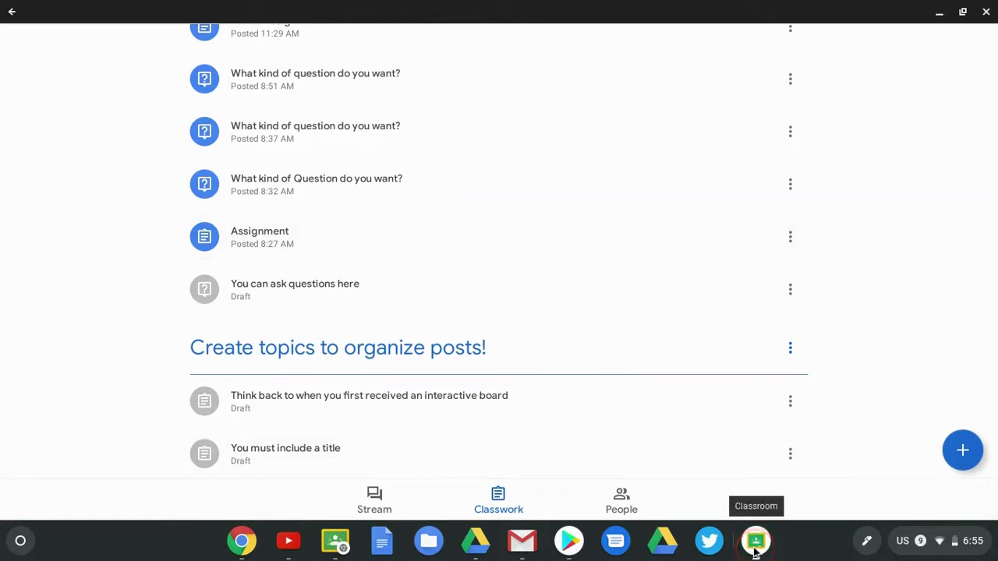